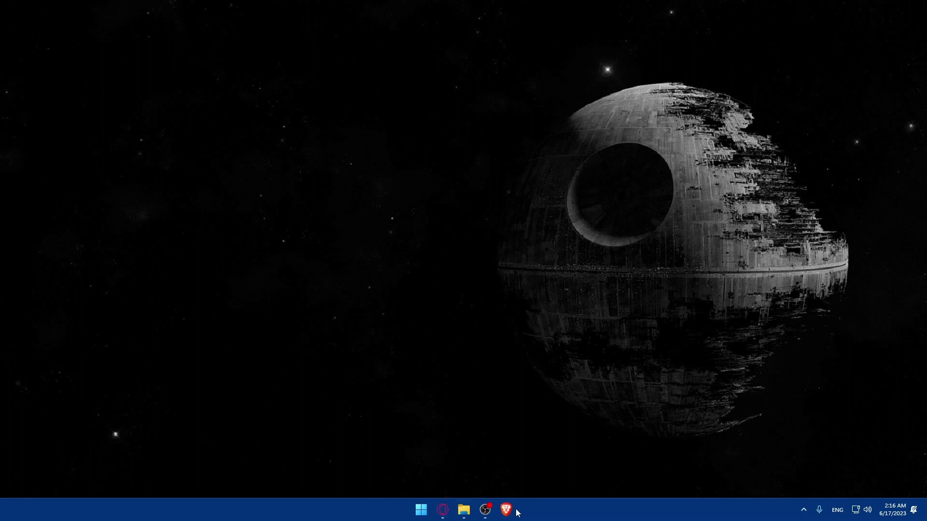
# Launch Brave from the taskbar and go to wix.com.
pyautogui.moveTo(516, 512); pyautogui.dragTo(463, 507)
pyautogui.click(465, 510)
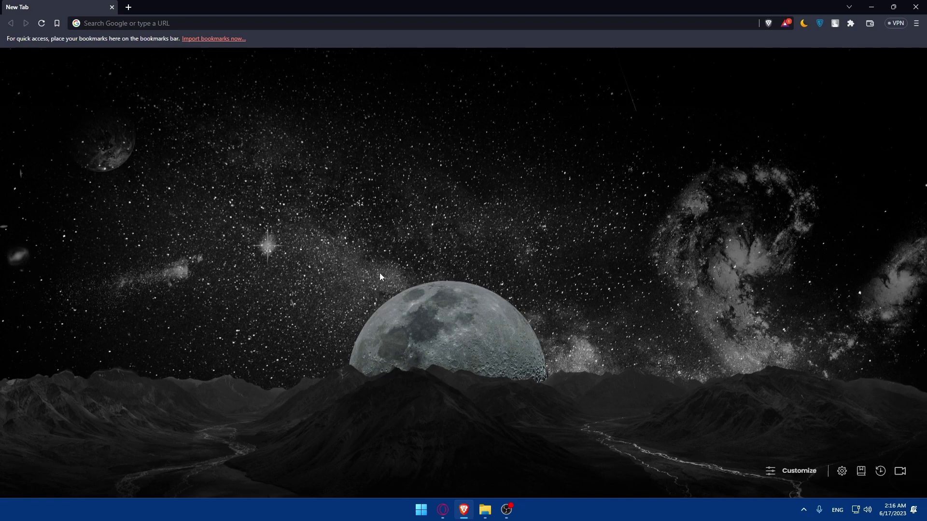
pyautogui.click(198, 24)
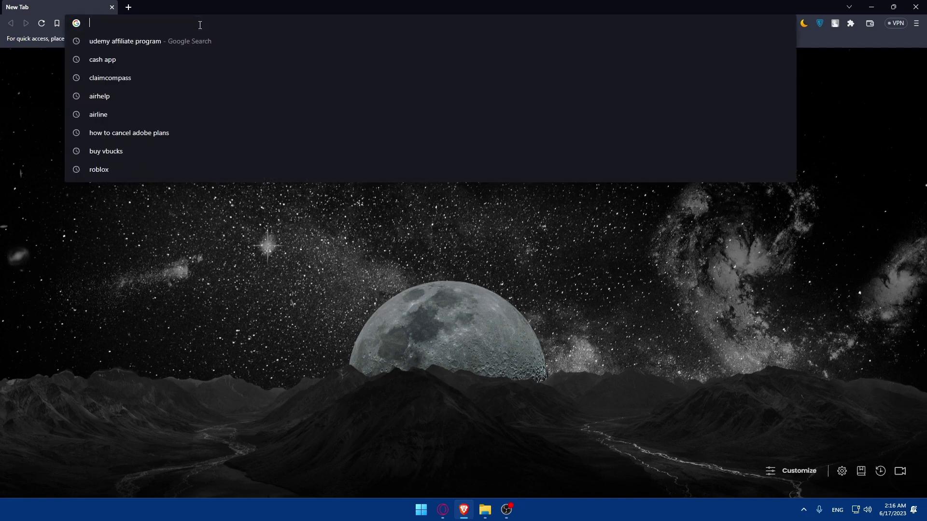
pyautogui.write('wix.com')
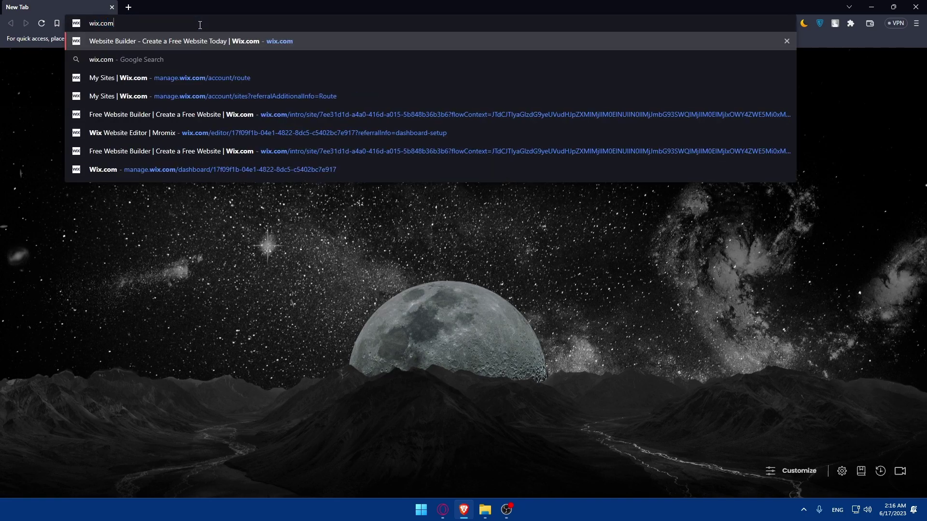
pyautogui.press('Return')
# Load wordpress.com in a second browser tab.
pyautogui.click(128, 7)
pyautogui.write('wordpress.com')
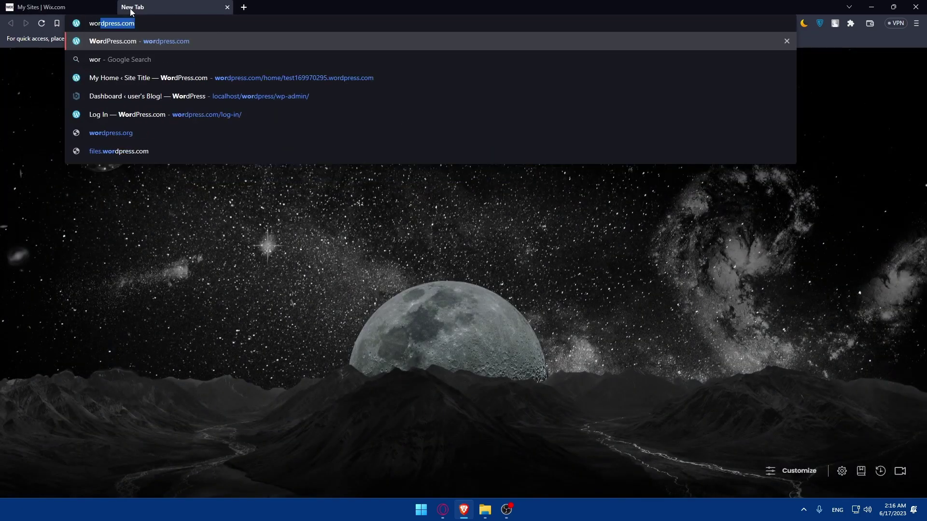
pyautogui.press('Return')
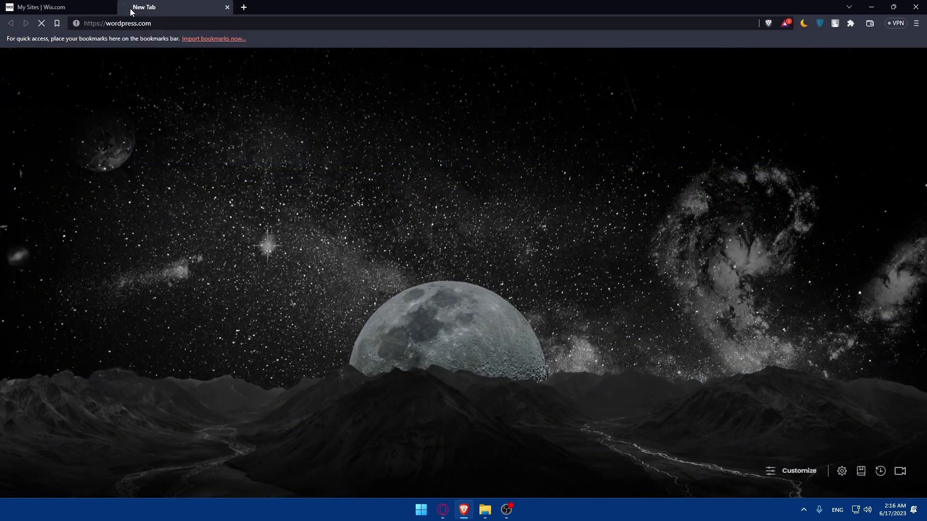
# Switch back and forth between the Wix My Sites and WordPress.com dashboard tabs.
pyautogui.hotkey('ctrl', 'shift', 'Tab')
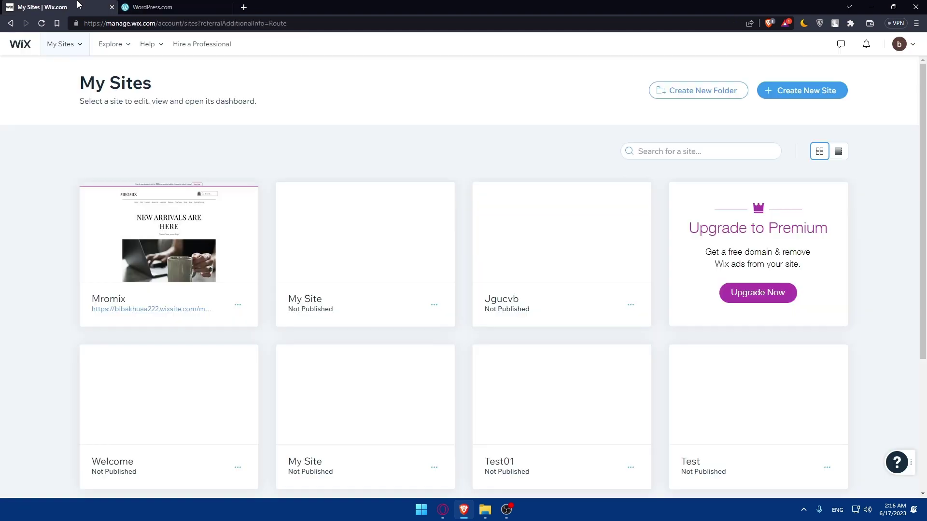
pyautogui.click(154, 5)
pyautogui.hotkey('ctrl', 'shift', 'Tab')
pyautogui.click(160, 6)
pyautogui.hotkey('ctrl', 'shift', 'Tab')
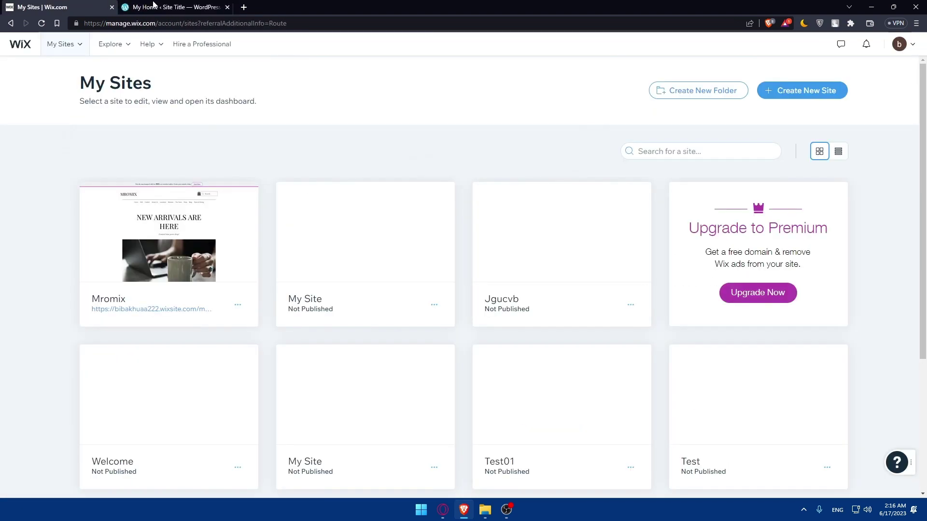
pyautogui.click(150, 5)
pyautogui.hotkey('ctrl', 'shift', 'Tab')
pyautogui.click(141, 5)
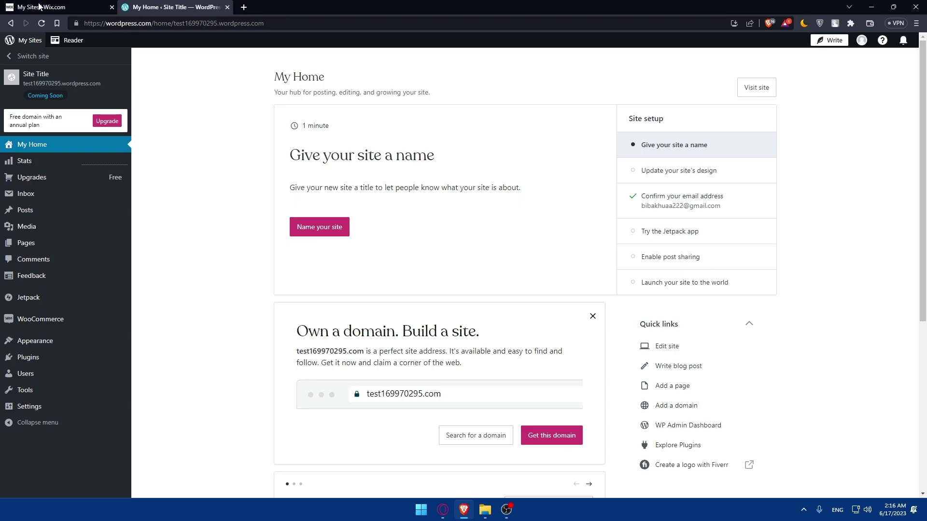
pyautogui.hotkey('ctrl', 'shift', 'Tab')
pyautogui.click(160, 6)
pyautogui.hotkey('ctrl', 'shift', 'Tab')
pyautogui.click(177, 6)
pyautogui.click(88, 6)
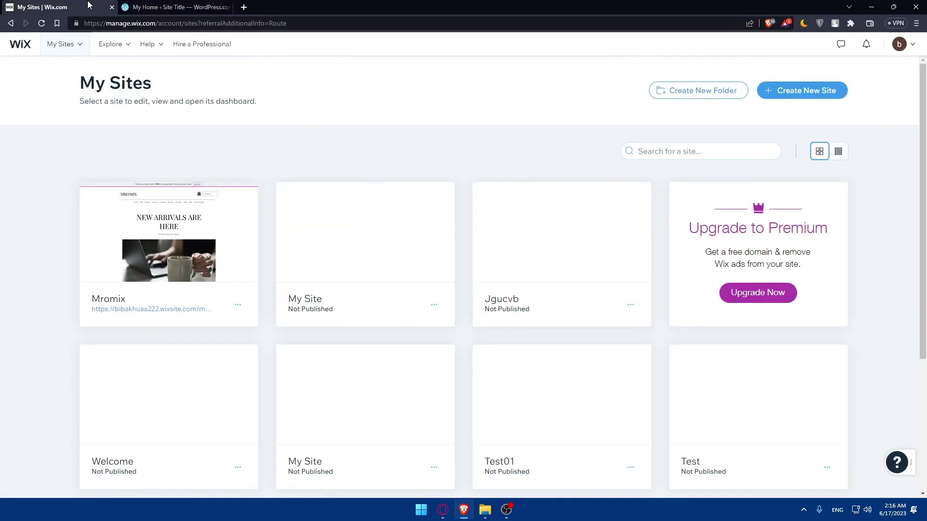
pyautogui.hotkey('ctrl', 'Tab')
pyautogui.click(89, 5)
pyautogui.hotkey('ctrl', 'Tab')
pyautogui.click(88, 5)
pyautogui.hotkey('ctrl', 'Tab')
pyautogui.click(88, 5)
pyautogui.hotkey('ctrl', 'Tab')
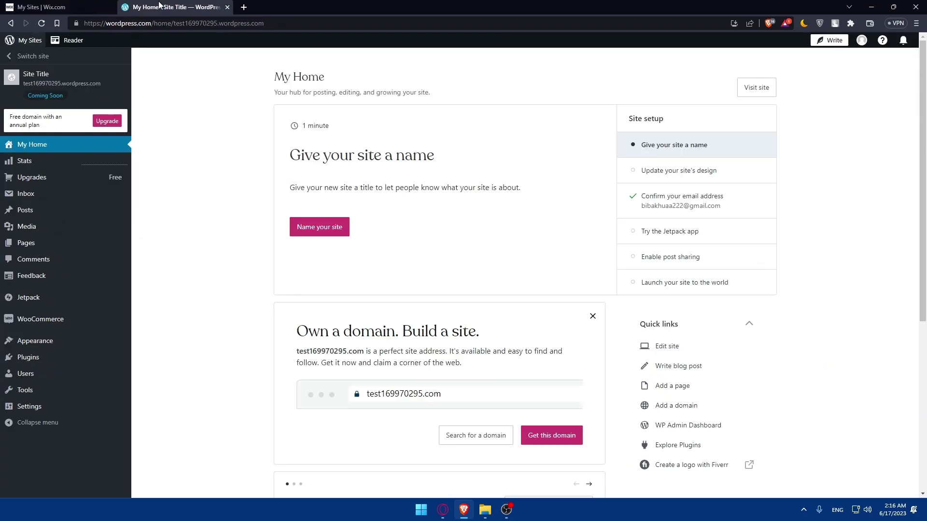
# Open the Mromix site in the Wix Editor via Select & Edit Site.
pyautogui.click(88, 6)
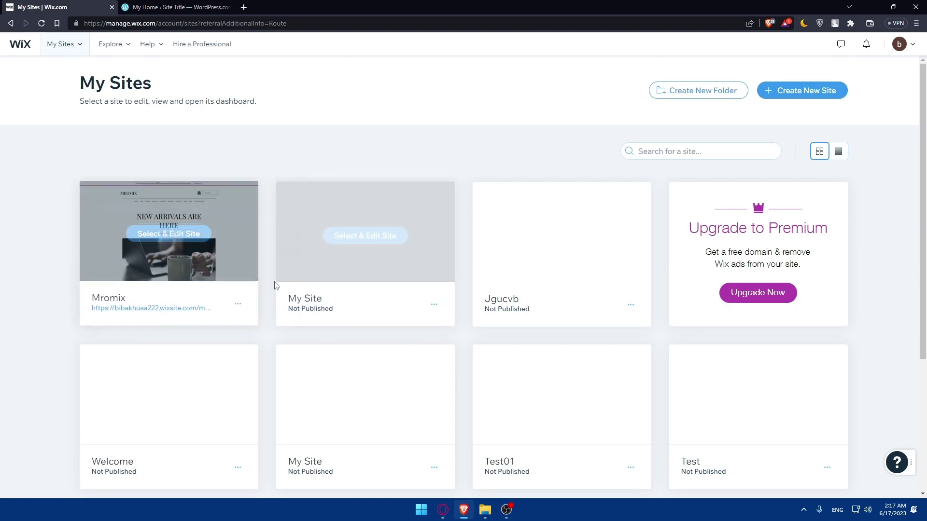
pyautogui.click(237, 305)
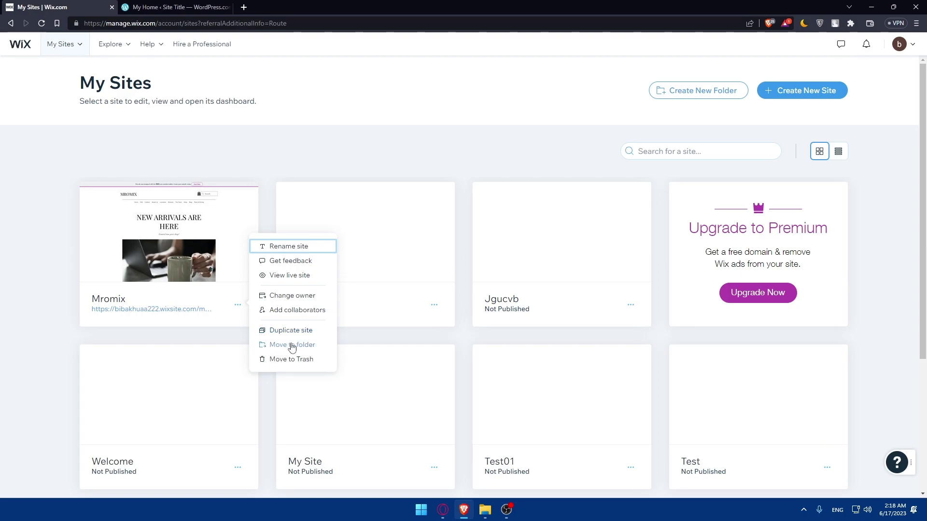
pyautogui.click(184, 256)
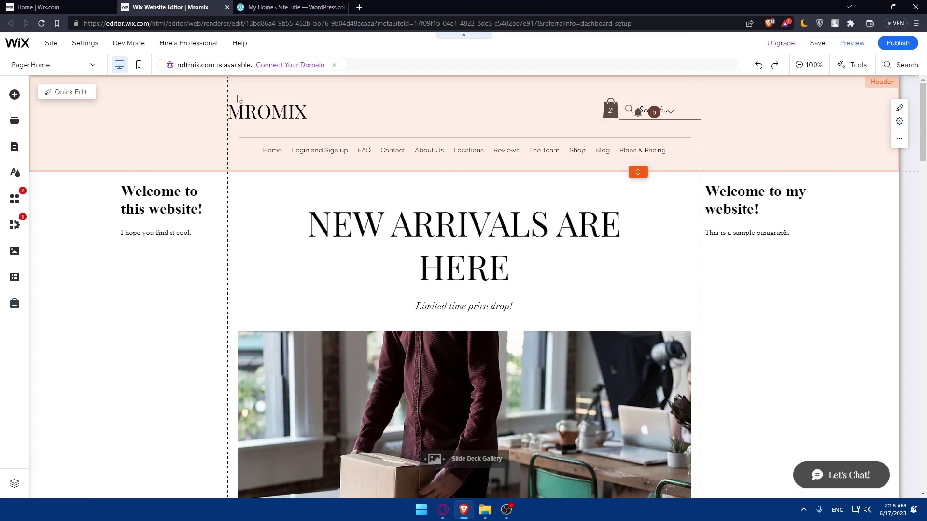
# Select the Mromix header in the Wix Editor, then open Tools > Import on WordPress.com.
pyautogui.scroll(-6, 479, 182)
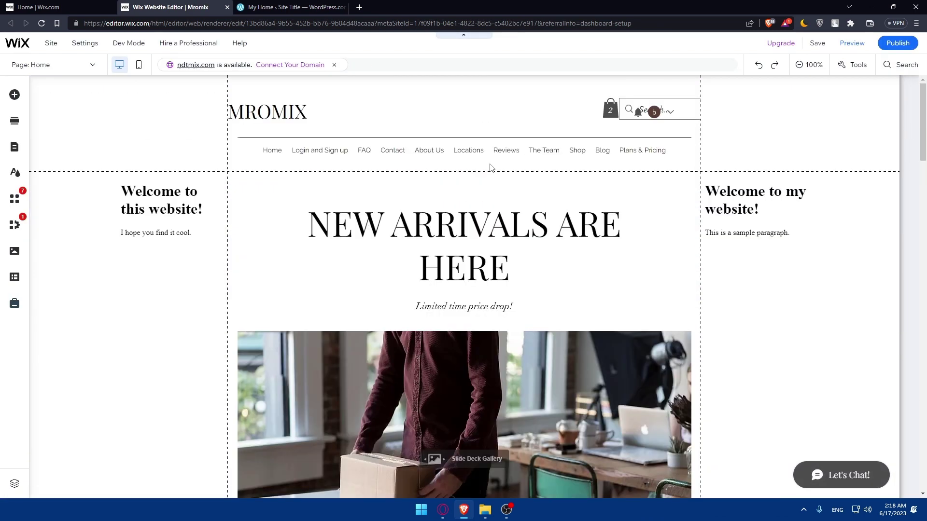
pyautogui.click(490, 167)
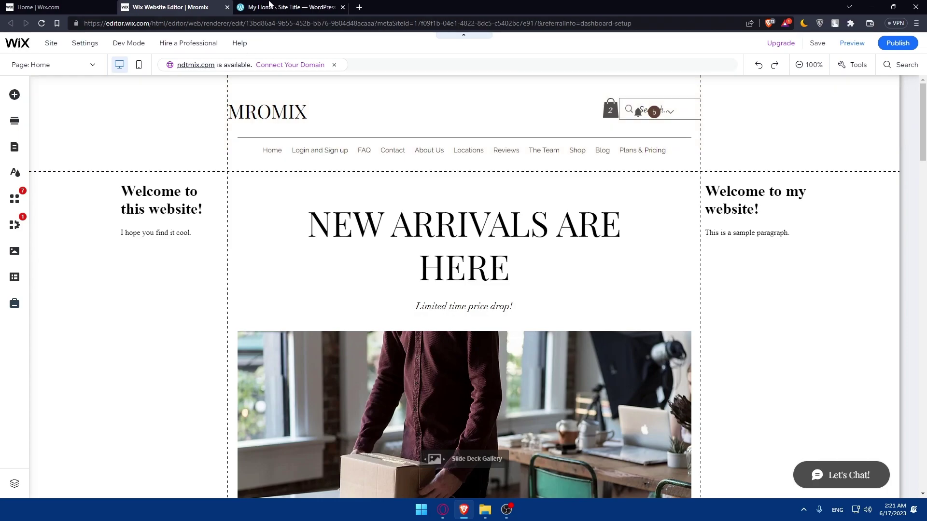
pyautogui.hotkey('ctrl', 'Tab')
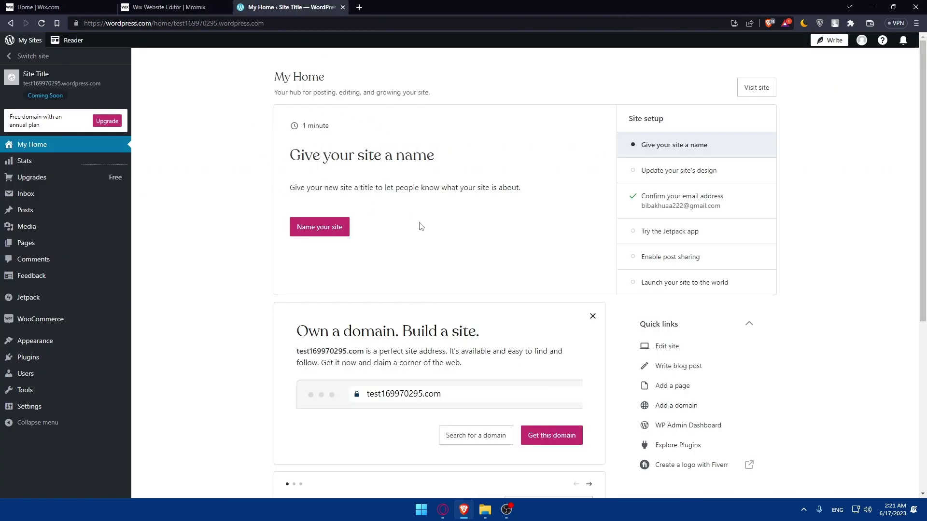
pyautogui.click(42, 393)
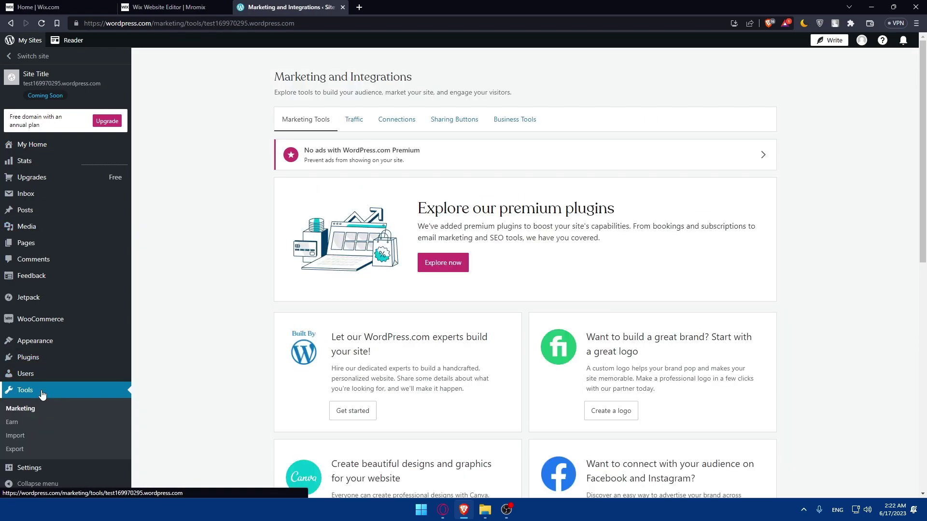
pyautogui.click(15, 435)
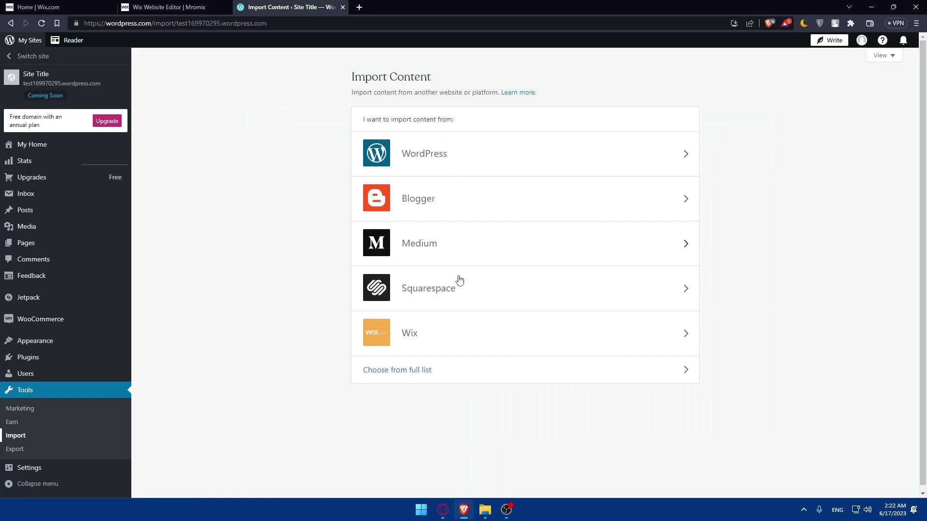
# Pick Wix as the WordPress.com import source to reveal the Wix site URL field.
pyautogui.click(577, 338)
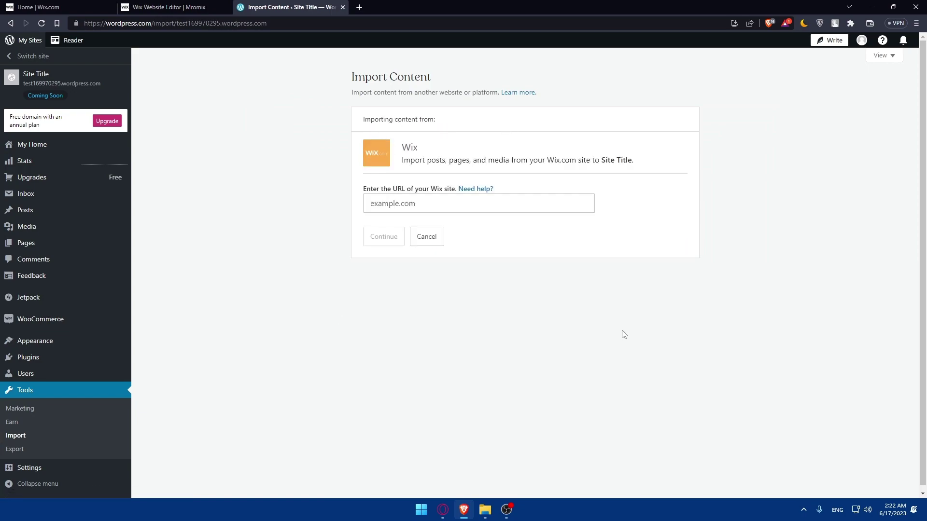
pyautogui.click(433, 205)
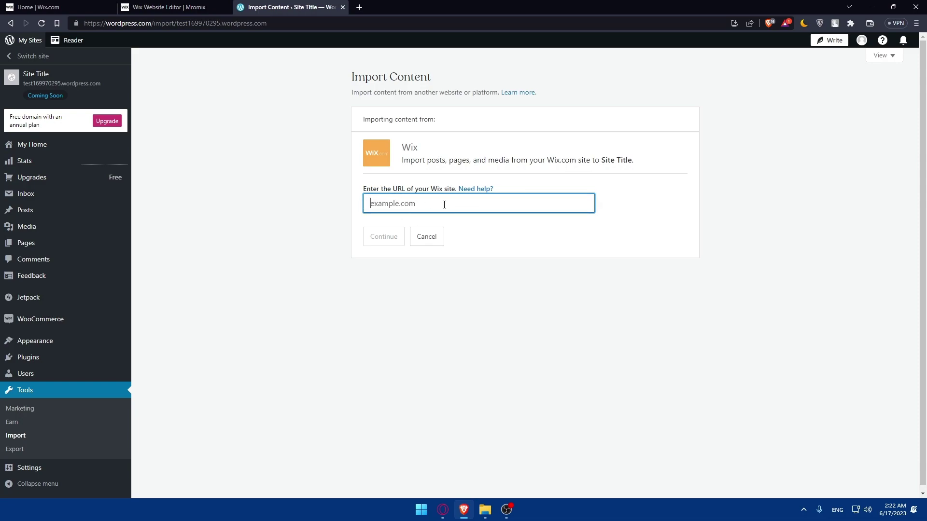
pyautogui.click(251, 196)
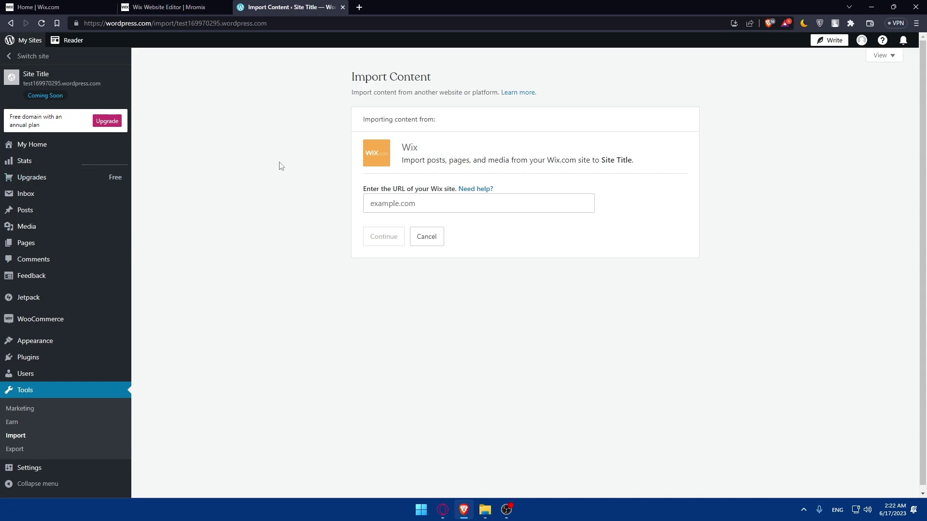
pyautogui.click(175, 8)
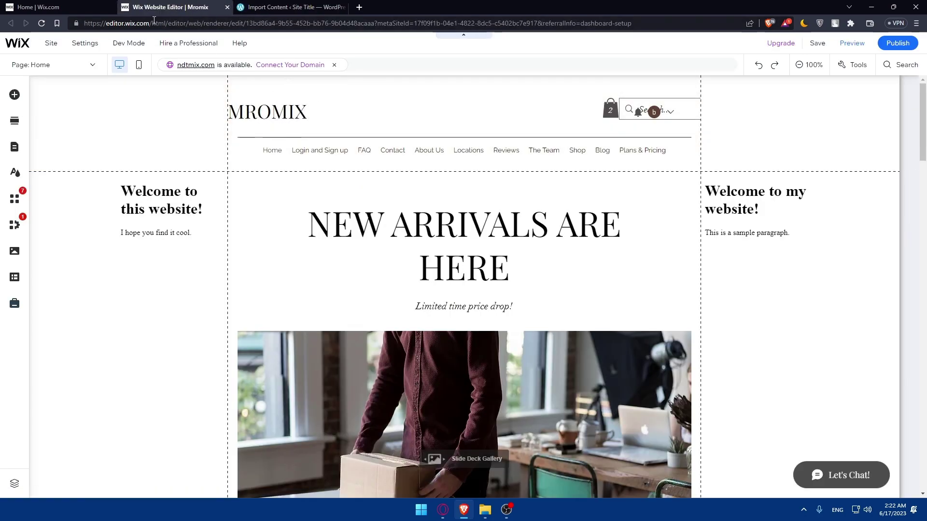
pyautogui.moveTo(52, 46)
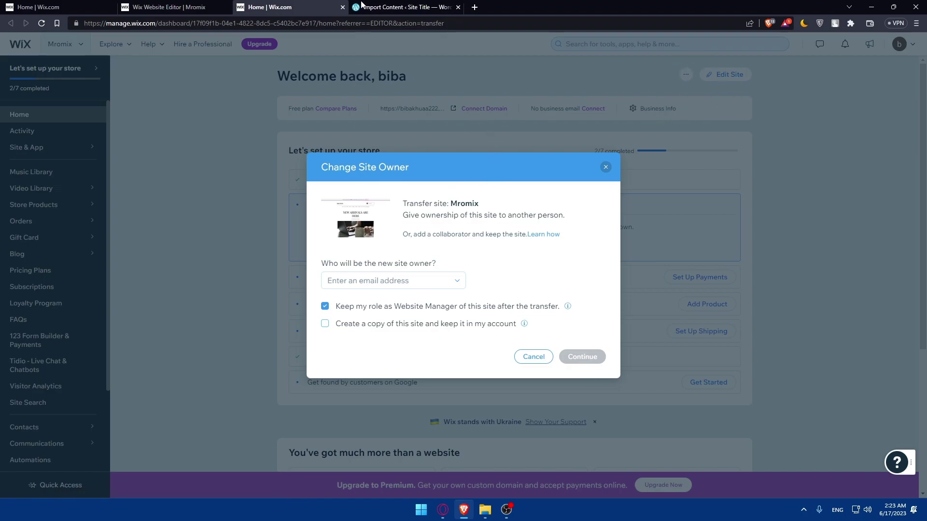
pyautogui.click(383, 6)
pyautogui.hotkey('ctrl', 'shift', 'Tab')
pyautogui.click(425, 280)
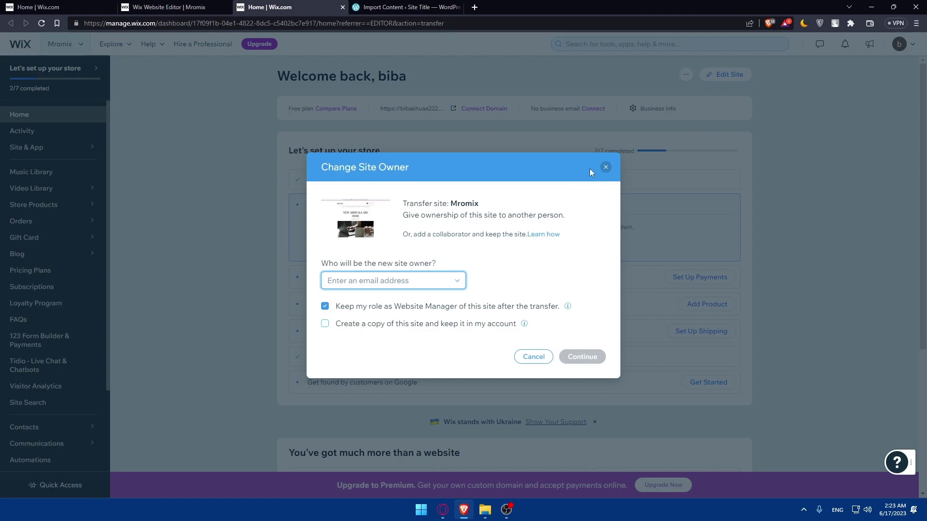
pyautogui.click(606, 168)
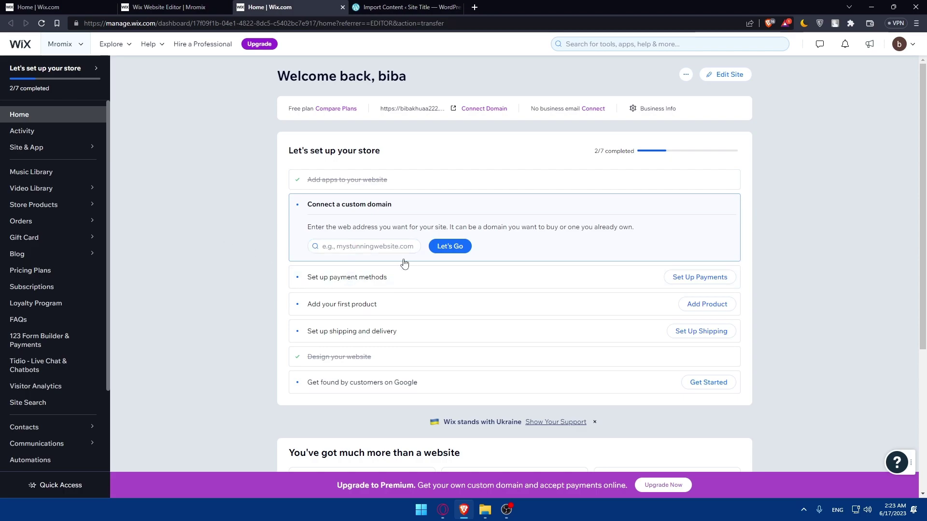
pyautogui.click(388, 6)
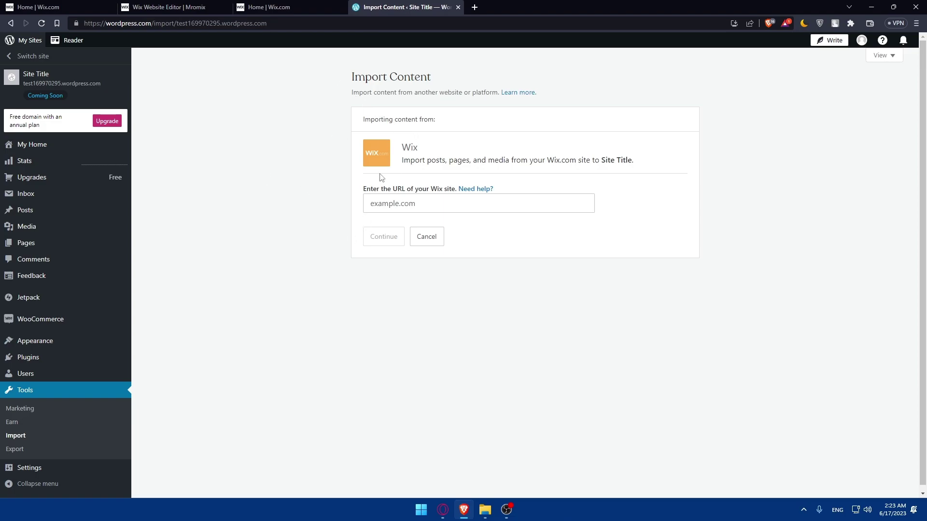
# Show the 'Home | Wix.com' tab with the Mromix Wix dashboard.
pyautogui.click(309, 6)
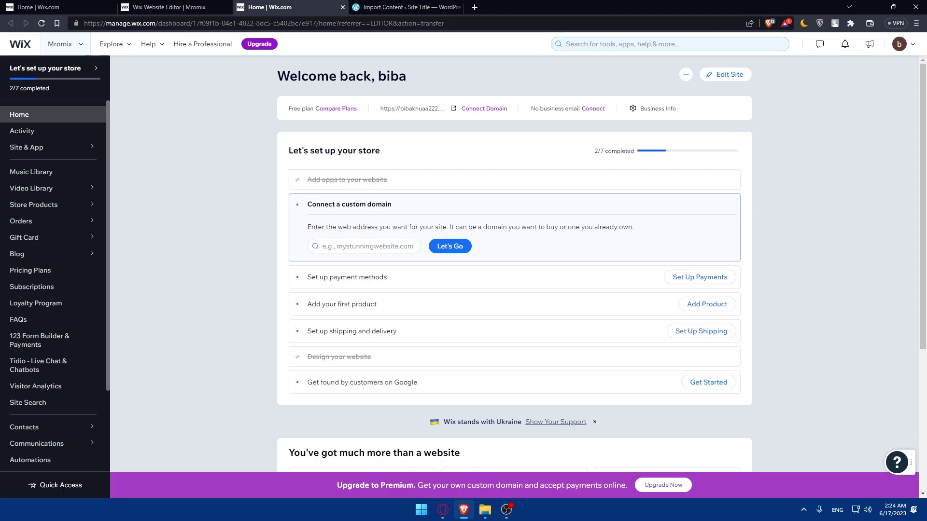
# Load localhost/wordpress/wp-admin in a new tab and log in using the saved autofill credentials.
pyautogui.click(476, 10)
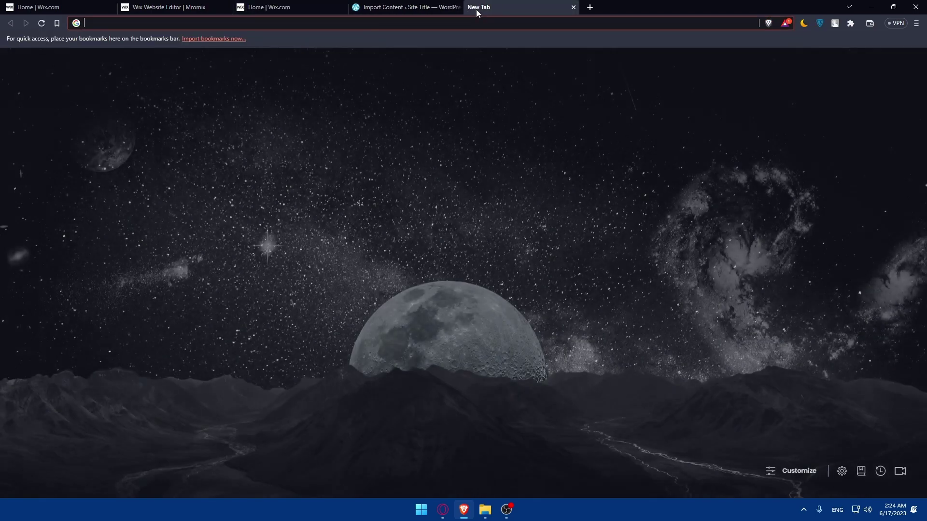
pyautogui.write('loc')
pyautogui.press('Return')
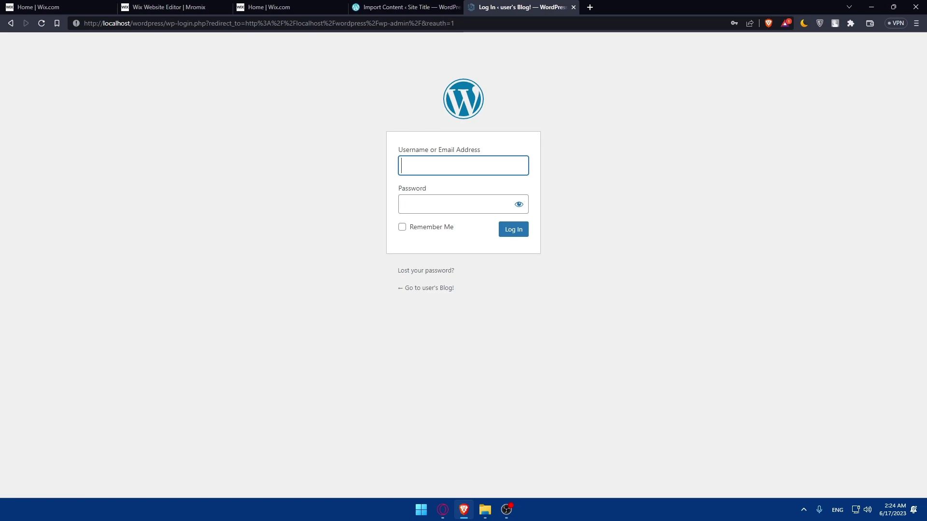
pyautogui.click(454, 165)
pyautogui.click(468, 188)
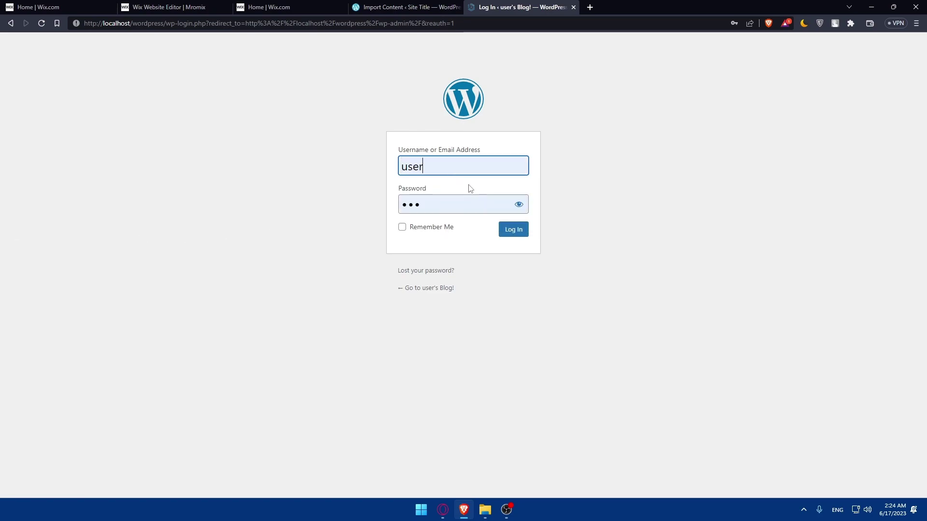
pyautogui.click(511, 234)
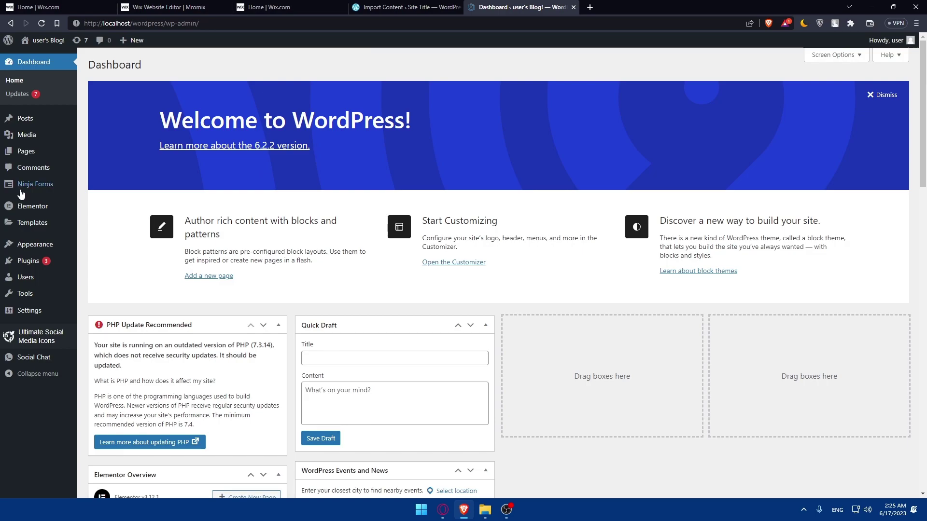
# Show the installed plugins list from the local WordPress admin sidebar.
pyautogui.click(29, 261)
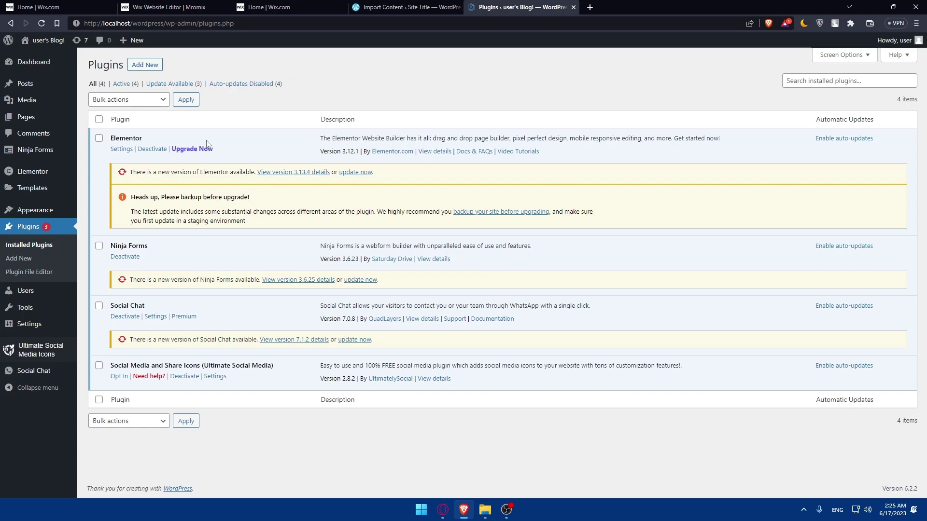
# Switch the WordPress.com tab to My Home, then return to the local Plugins tab.
pyautogui.click(404, 6)
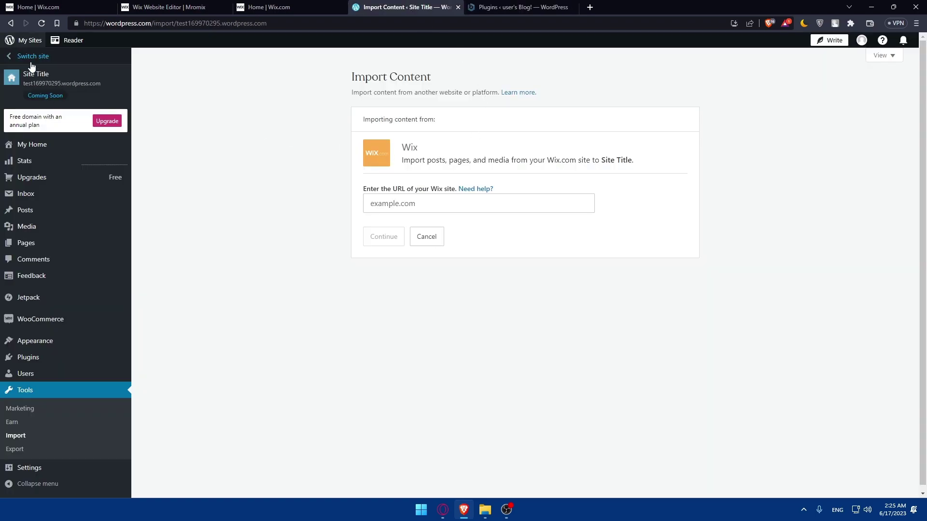
pyautogui.click(40, 145)
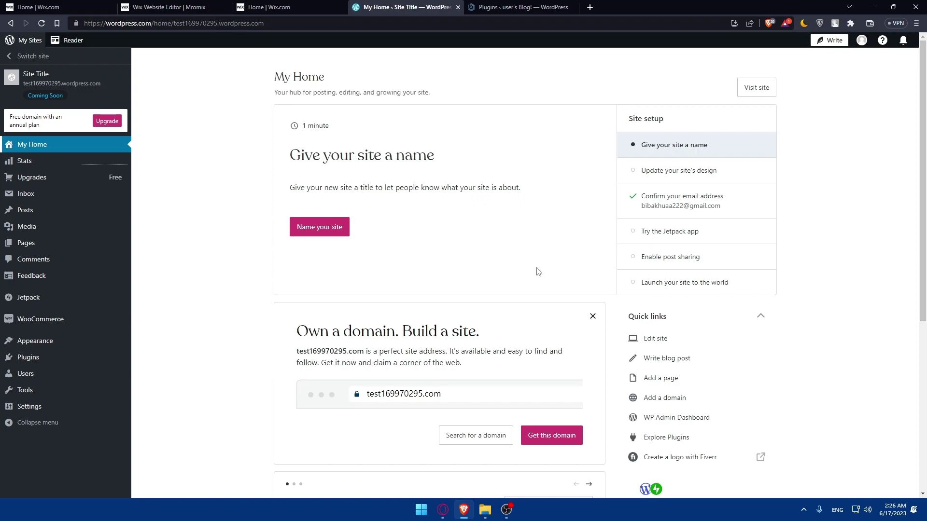
pyautogui.scroll(-5, 491, 250)
pyautogui.scroll(3, 498, 75)
pyautogui.hotkey('ctrl', 'Tab')
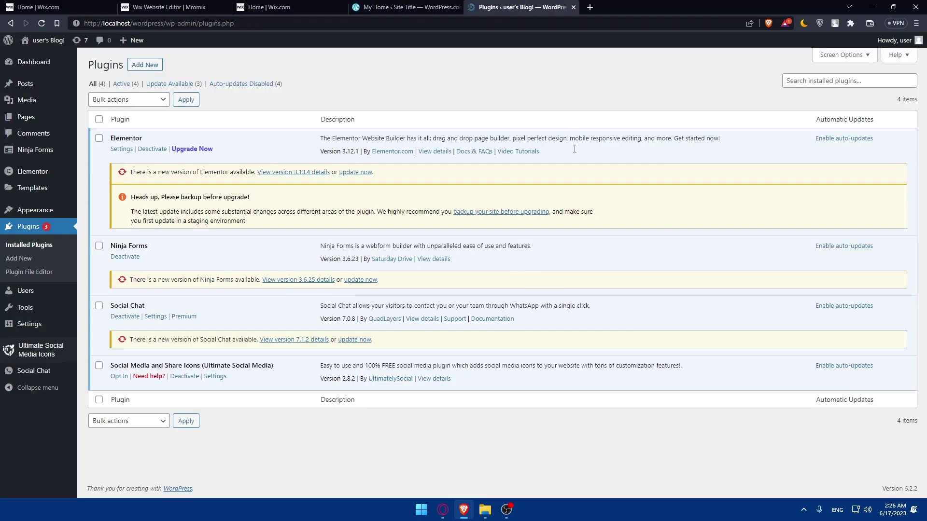